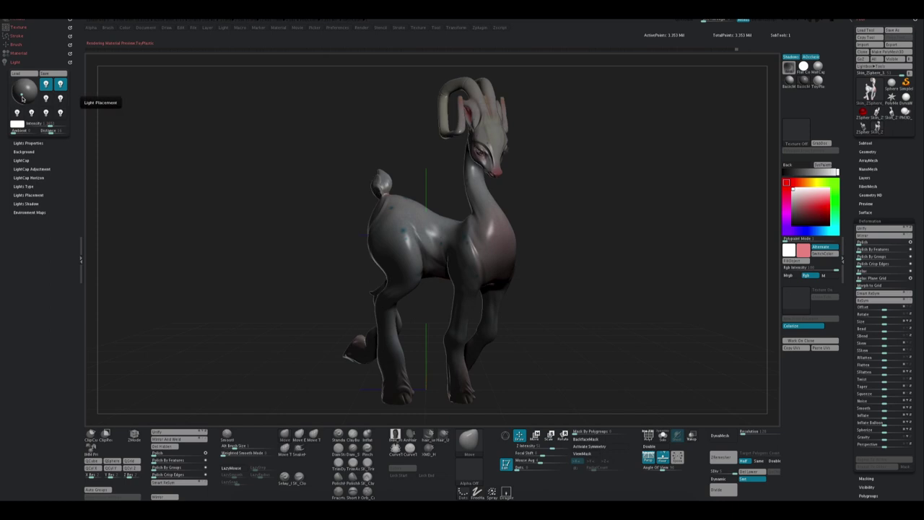
Set the Light palette colour to blue so the creature is lit in cool blue
{"action": "left_click", "coordinate": [16, 123]}
{"action": "left_click", "coordinate": [88, 133]}
{"action": "left_click", "coordinate": [17, 124]}
{"action": "left_click", "coordinate": [89, 133]}
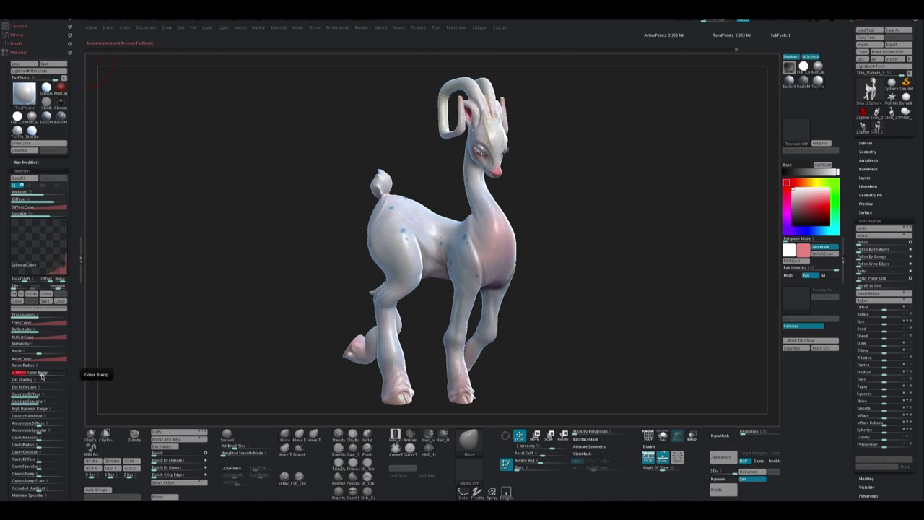
{"action": "left_click", "coordinate": [145, 27]}
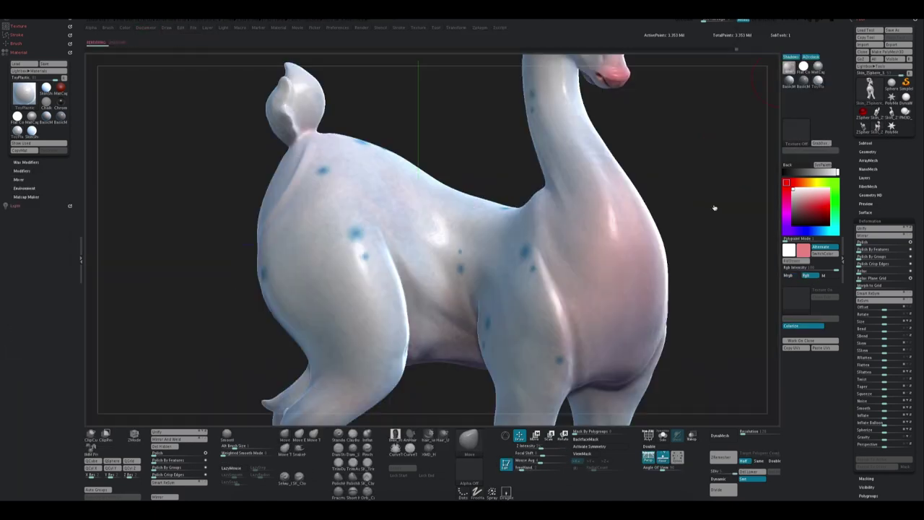
Switch the creature's material to a matte grey-blue, then a dark chrome MatCap
{"action": "left_click", "coordinate": [25, 107]}
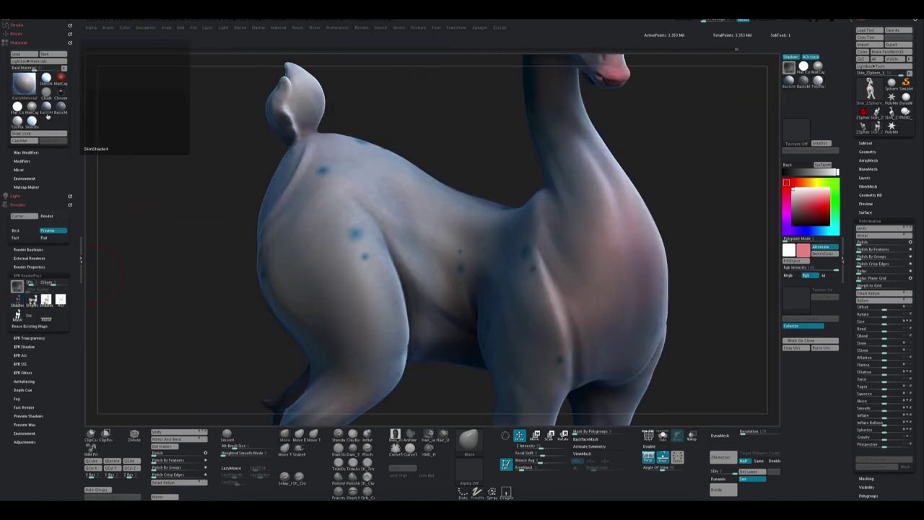
{"action": "left_click", "coordinate": [23, 83]}
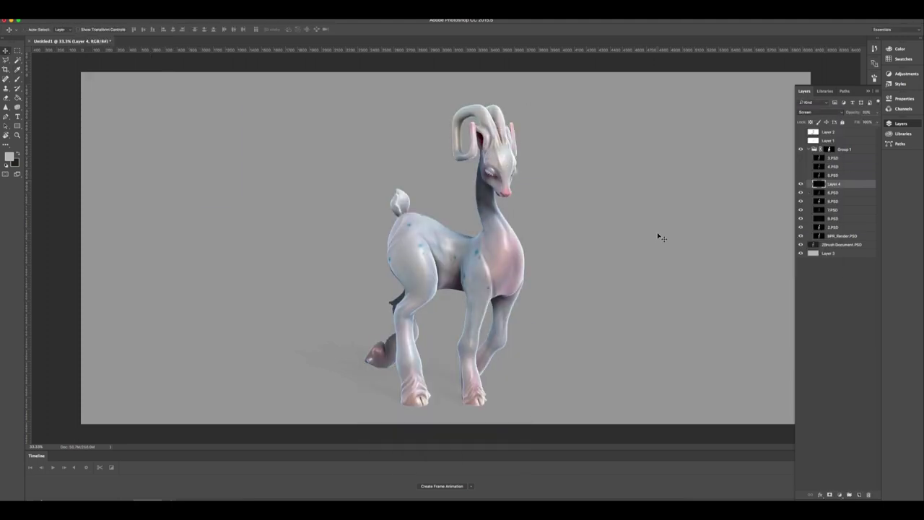
Give the composite a warm colorized tint with Hue/Saturation
{"action": "key", "text": "ctrl+u"}
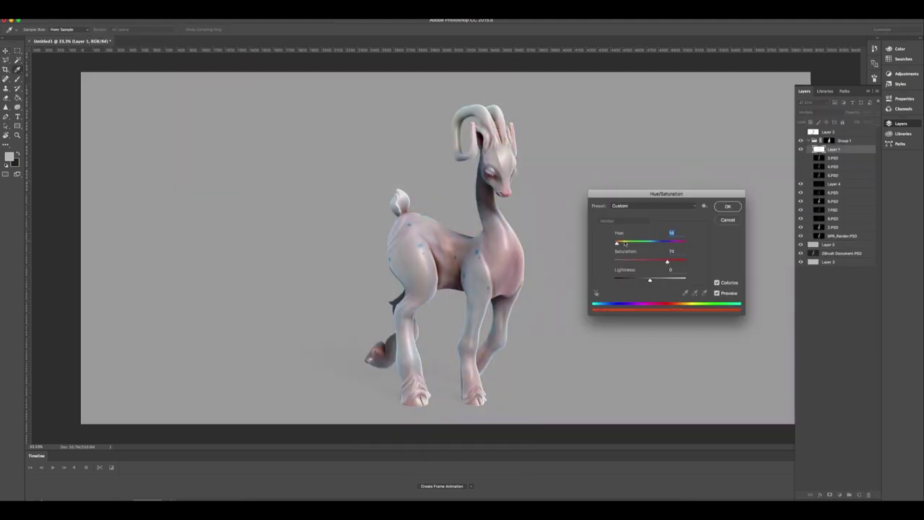
{"action": "left_click", "coordinate": [726, 206]}
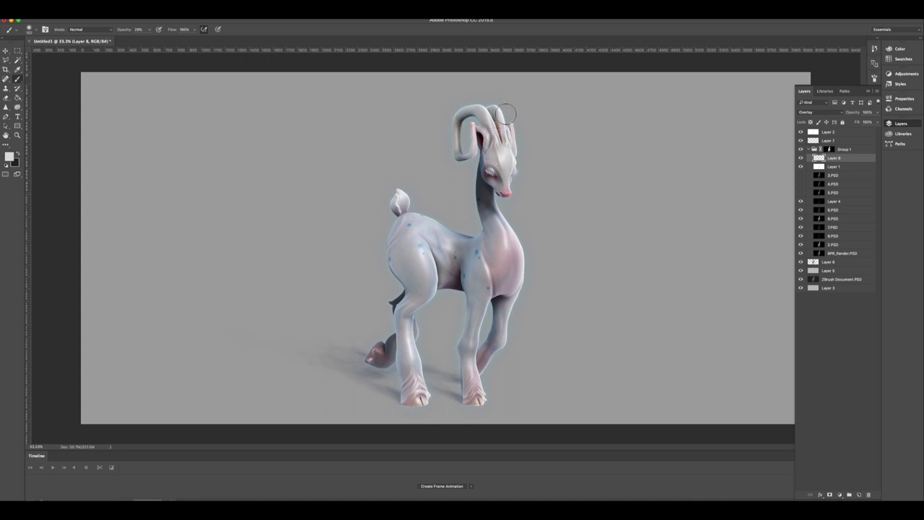
Select Layer 5 to begin building the pastel backdrop
{"action": "left_click", "coordinate": [826, 165]}
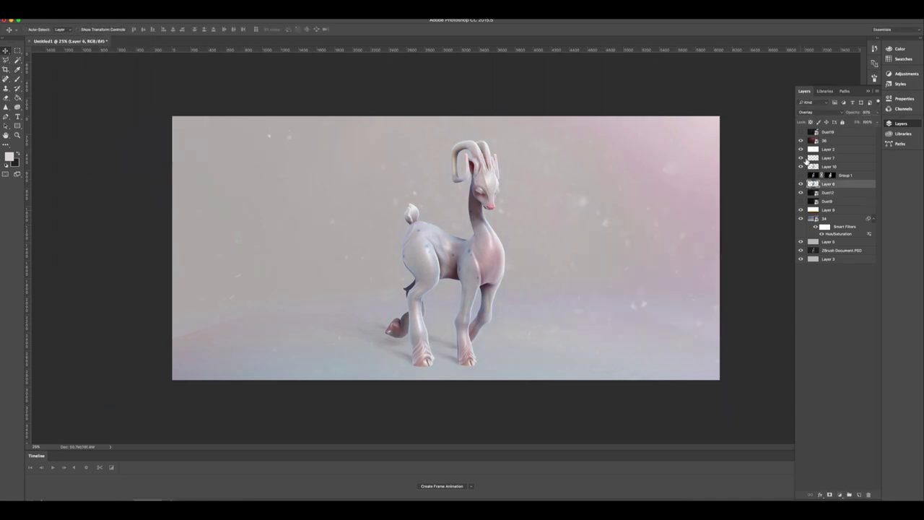
Merge the visible layers and apply a Lens Blur to the composite
{"action": "left_click", "coordinate": [519, 171]}
{"action": "left_click", "coordinate": [180, 11]}
{"action": "left_click", "coordinate": [286, 129]}
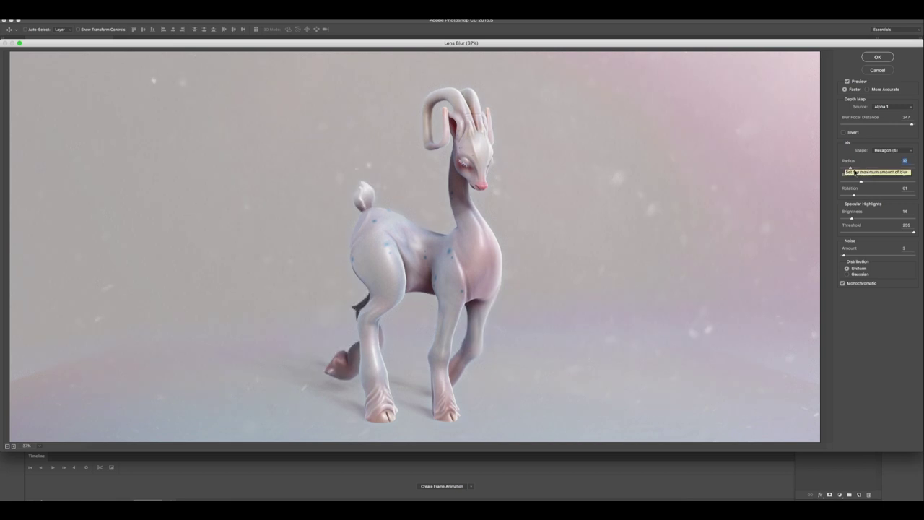
{"action": "key", "text": "Return"}
{"action": "left_click_drag", "start_coordinate": [531, 260], "coordinate": [530, 194]}
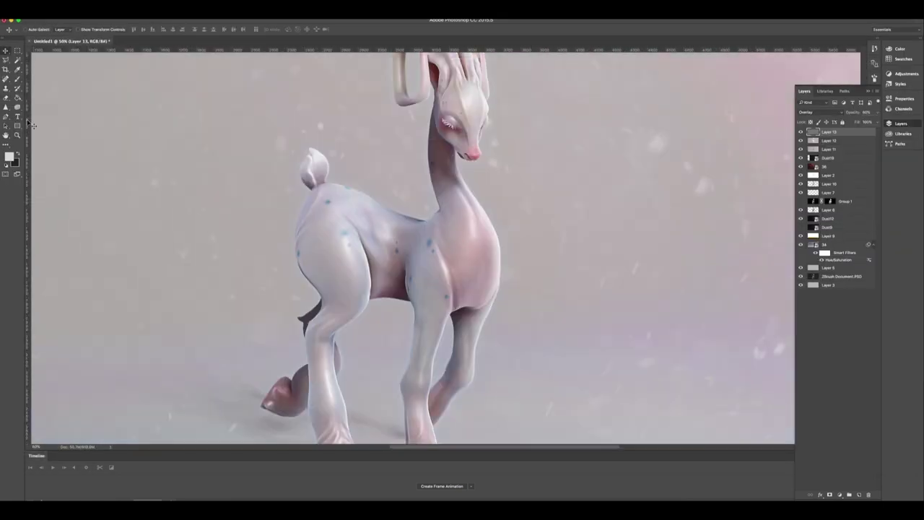
Grade it cool teal in Camera Raw; place it enlarged, slightly rotated, in Zbrush_Pract.png
{"action": "key", "text": "ctrl+shift+a"}
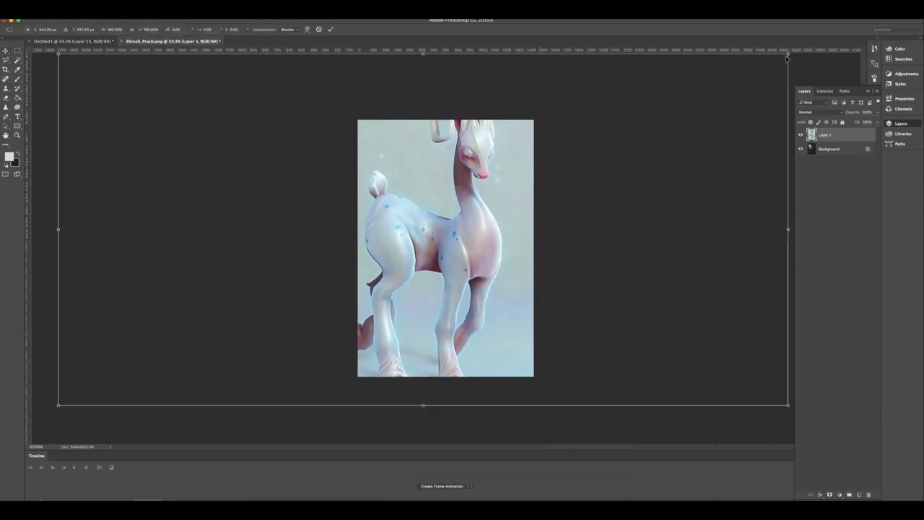
{"action": "left_click_drag", "start_coordinate": [787, 58], "coordinate": [721, 99]}
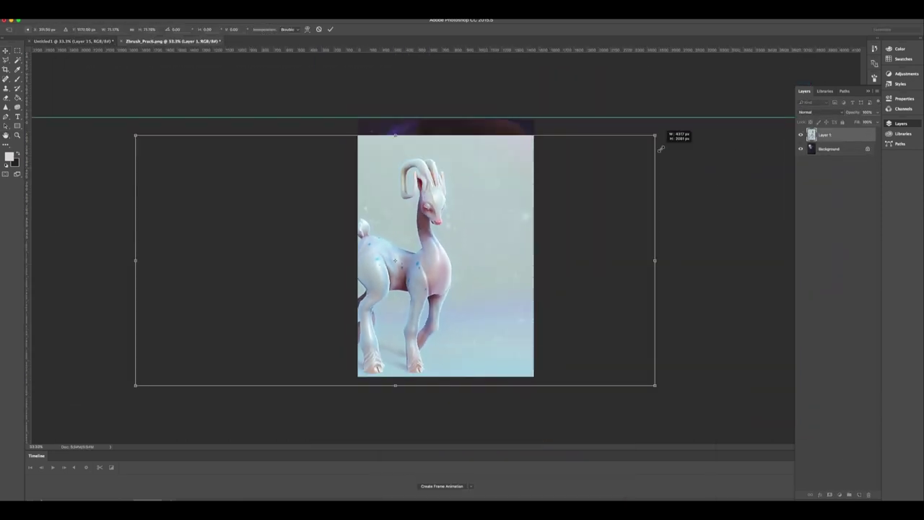
{"action": "left_click_drag", "start_coordinate": [686, 309], "coordinate": [699, 168]}
{"action": "left_click_drag", "start_coordinate": [656, 144], "coordinate": [652, 241]}
{"action": "key", "text": "Return"}
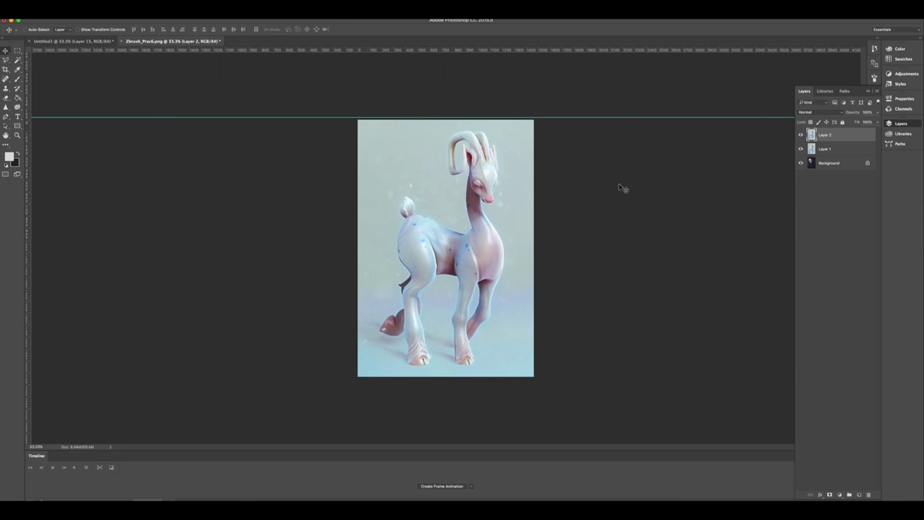
{"action": "key", "text": "ctrl+shift+a"}
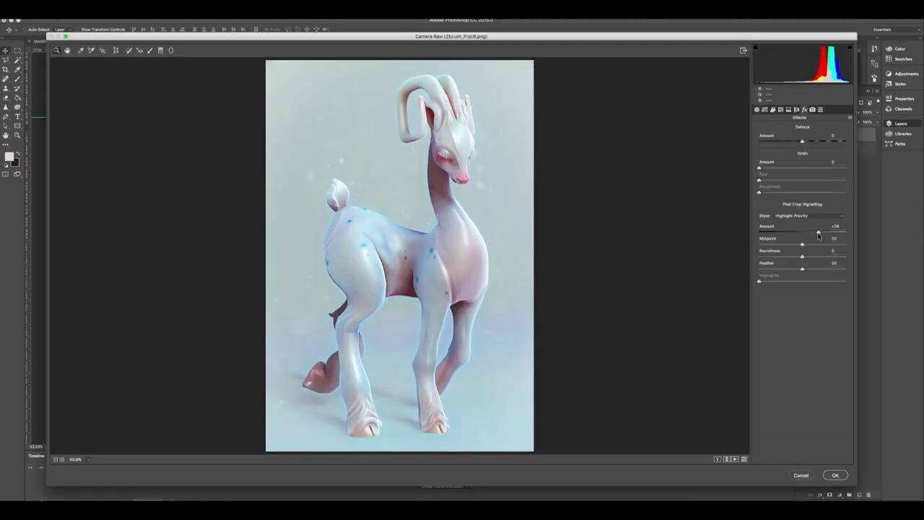